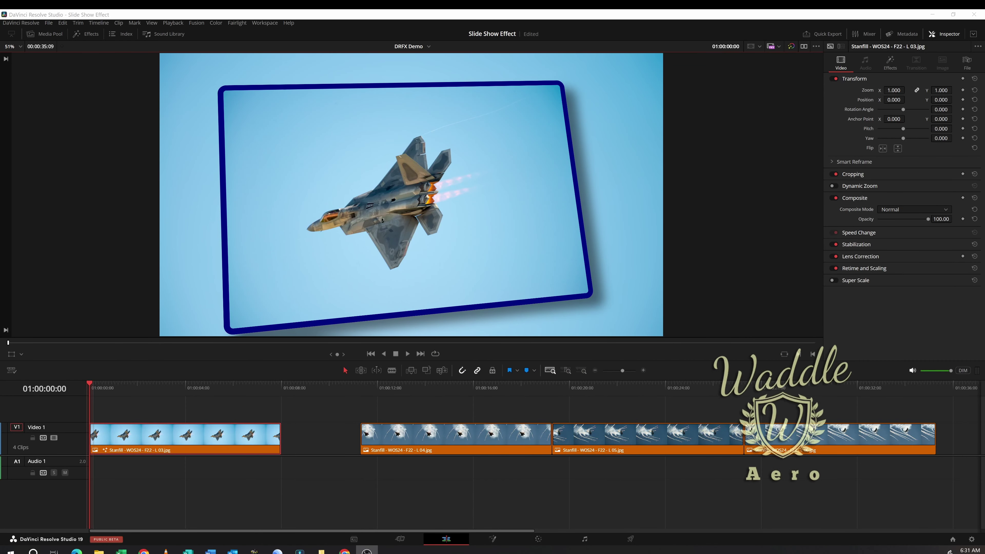
Preview the Slideshow effect by playing forward, playing backward and stepping one frame.
key("space")
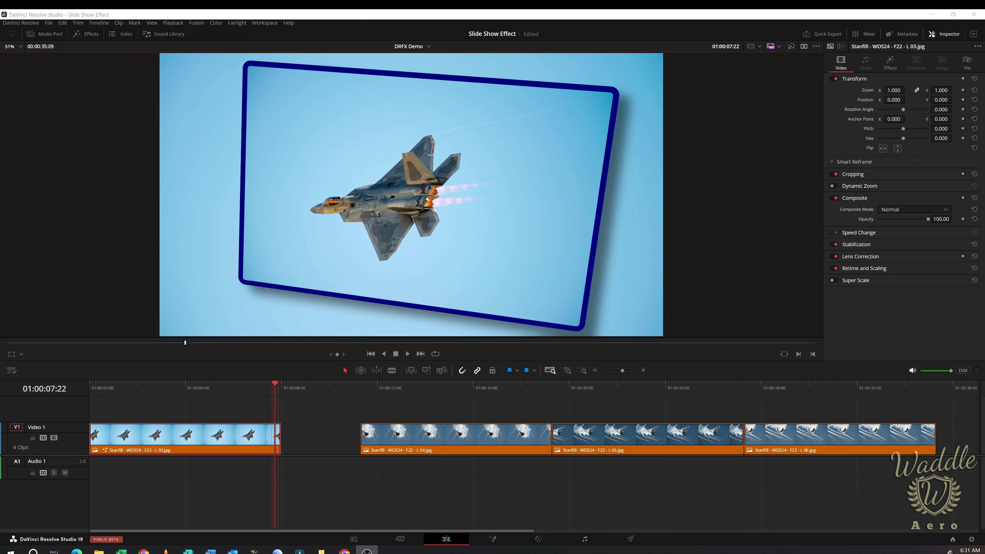
key("j")
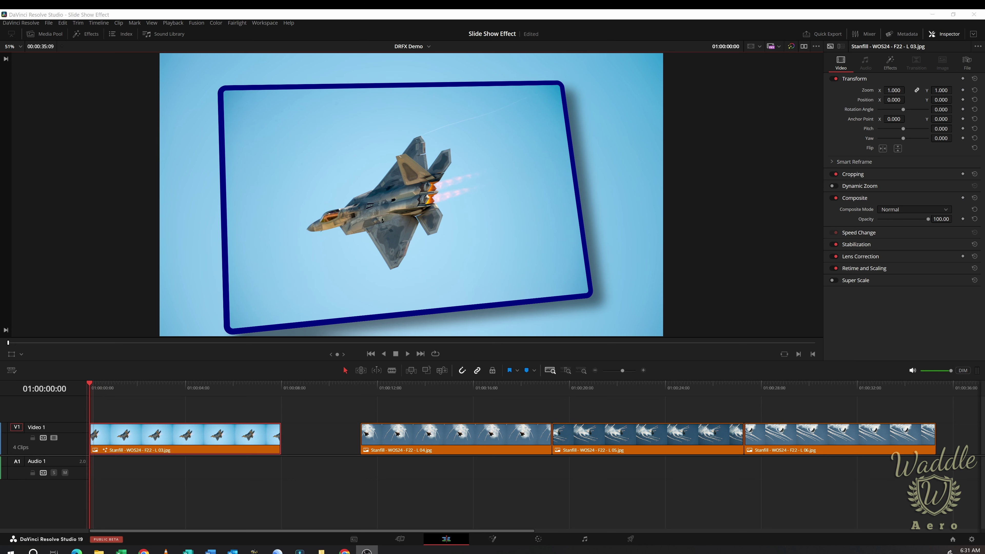
key("Right")
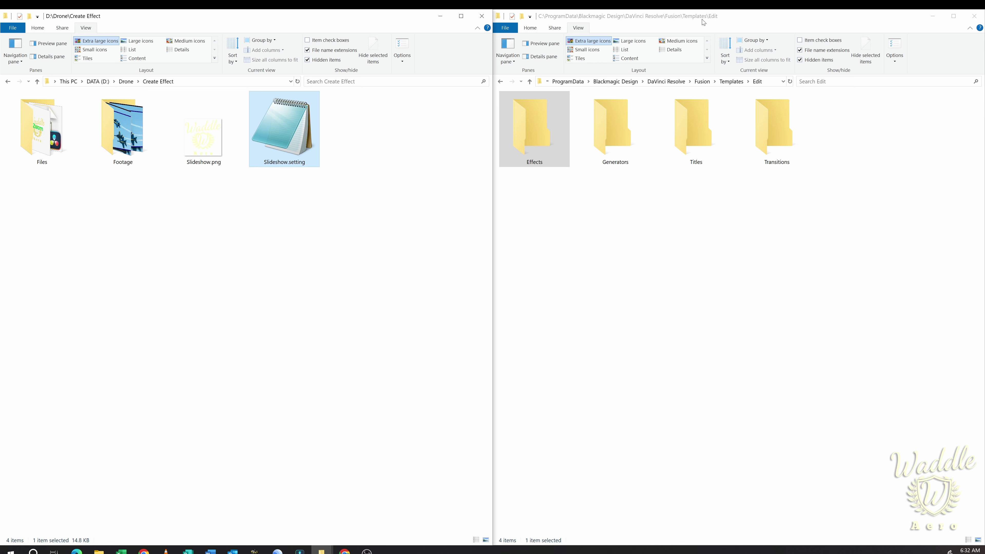
Create a new folder named Waddle Aero inside the Fusion Templates Edit\Effects folder.
double_click(550, 133)
right_click(666, 180)
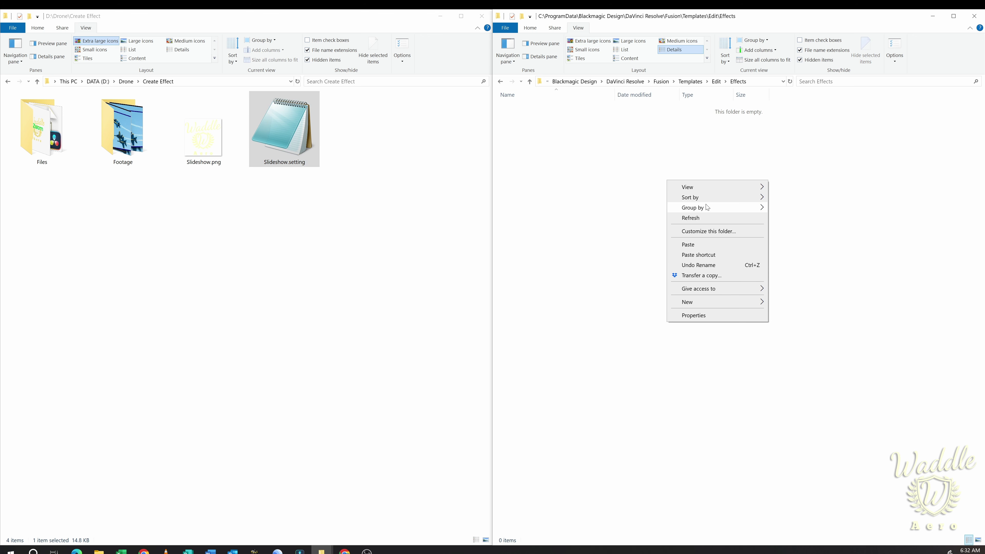
mouse_move(710, 302)
left_click(825, 303)
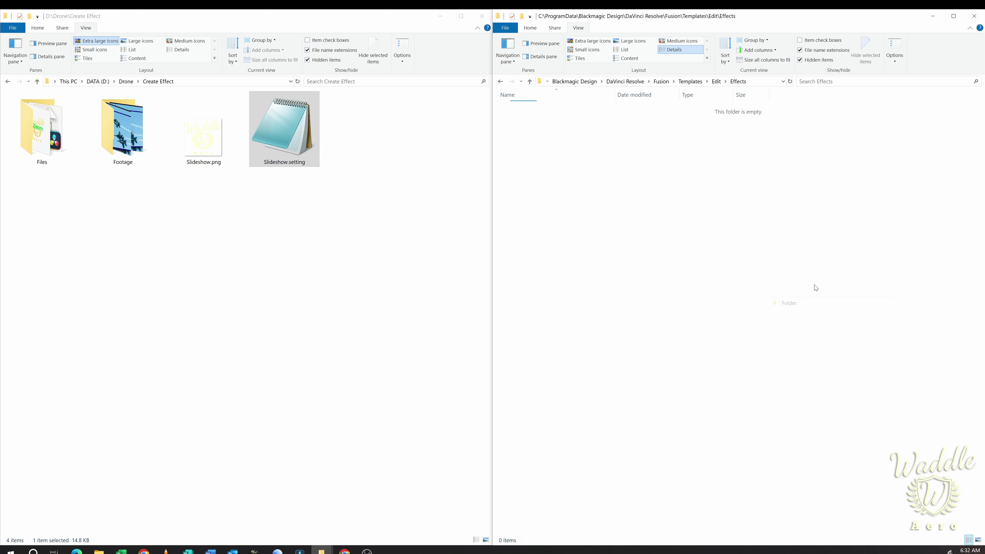
type("Waddle Aero")
key("Return")
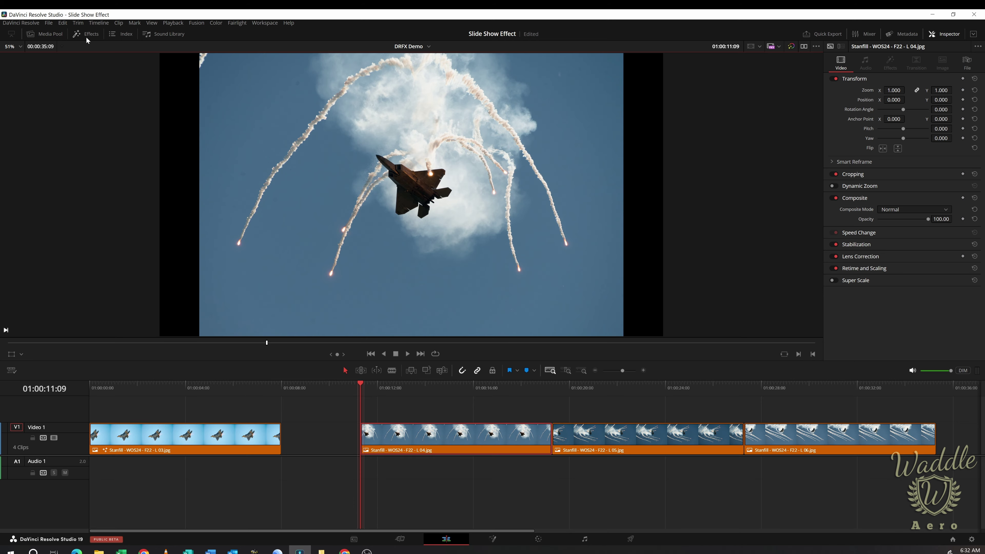
Drag the Waddle Aero Slideshow effect from the Effects library onto clip L 04.
left_click(90, 34)
left_click(24, 112)
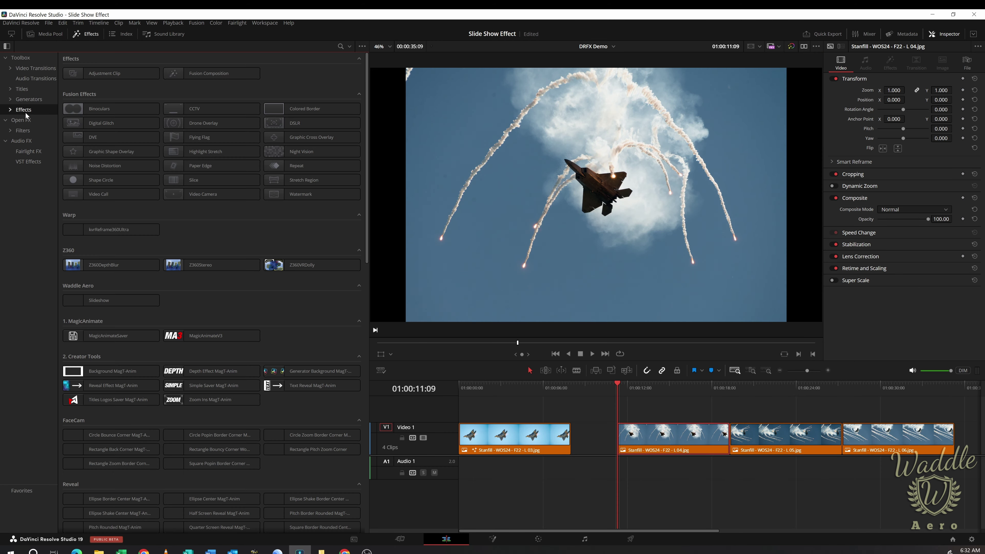
scroll(175, 237, "down", 5)
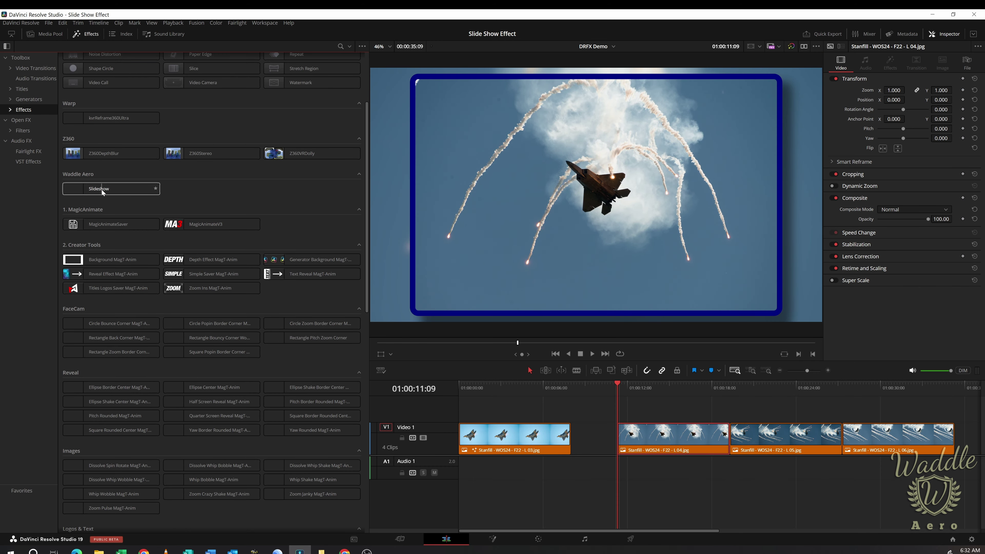
left_click(101, 189)
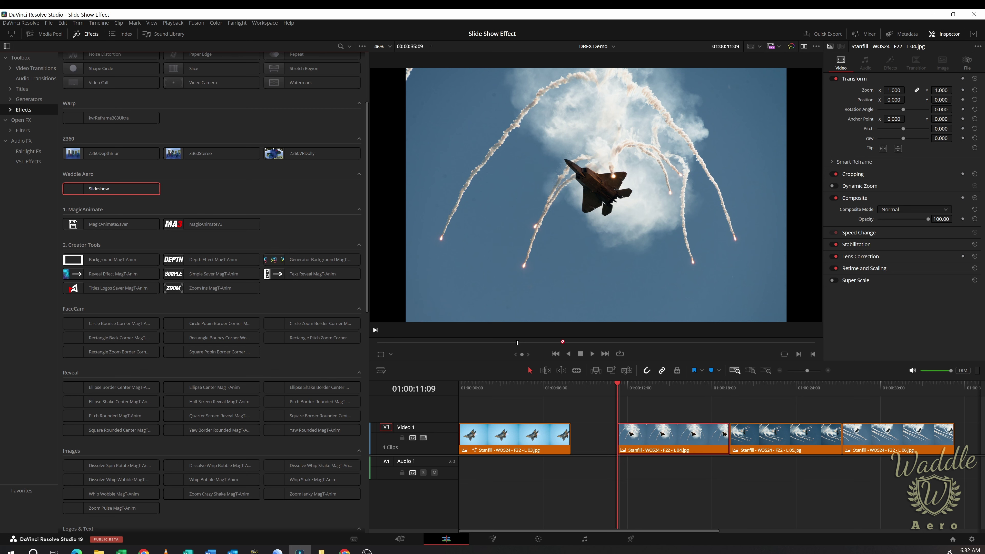
left_click_drag(614, 389, 640, 434)
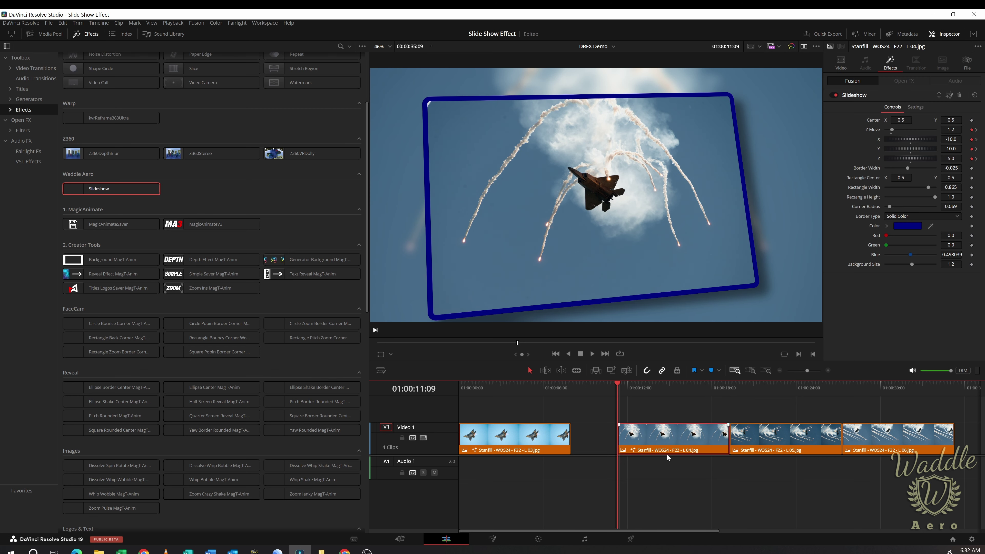
Play clip L 04 to watch the blue tilting frame, then return to its start.
key("space")
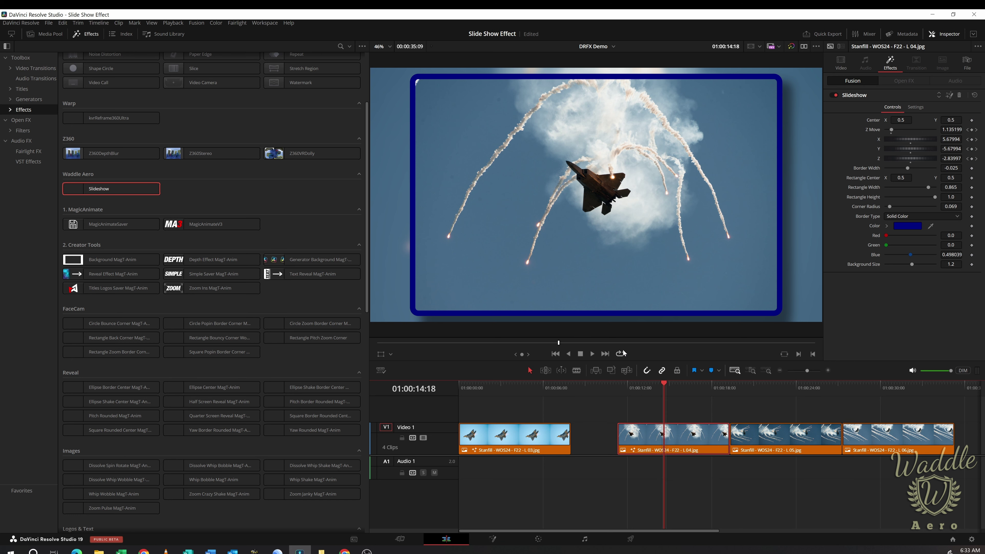
key("space")
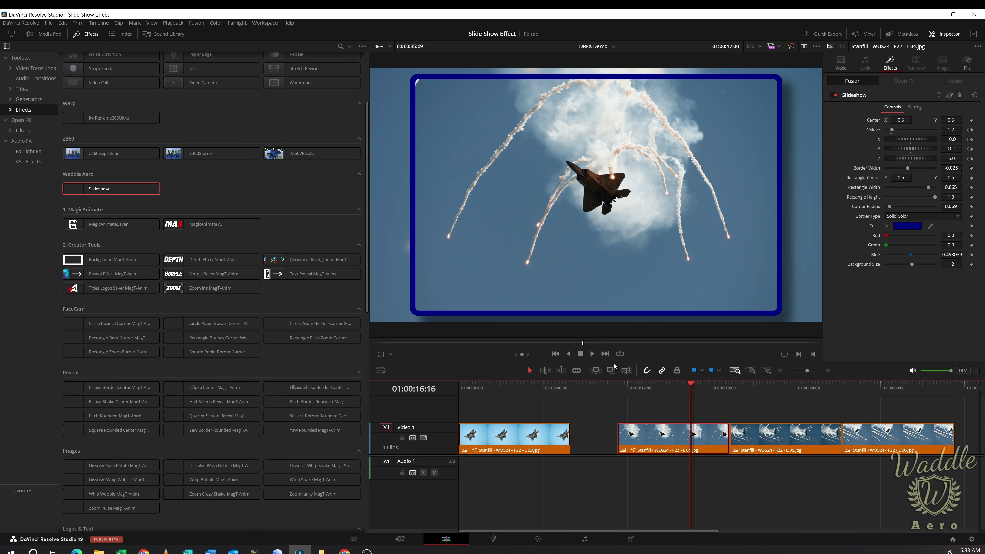
left_click(555, 354)
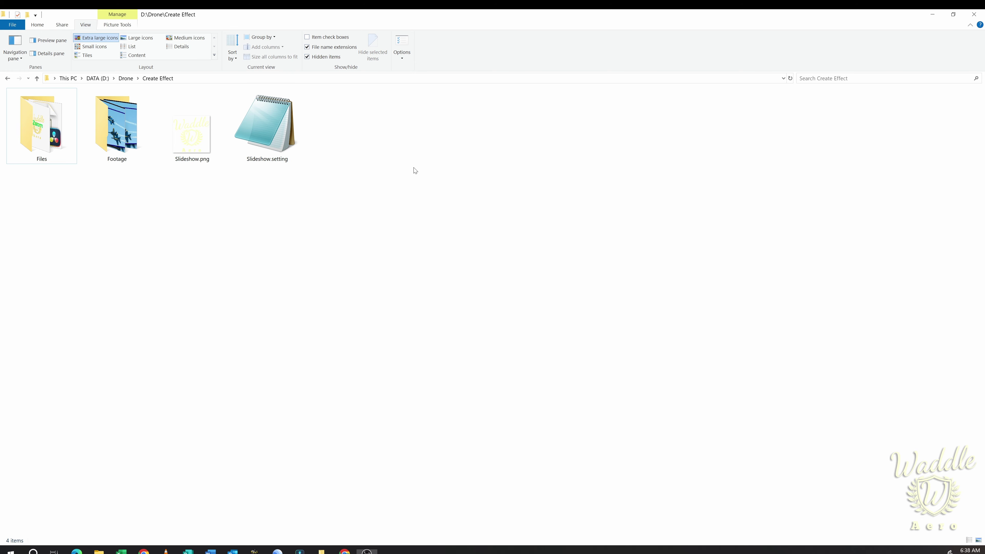
Create and open a new folder named Edit inside Create Effect.
right_click(414, 168)
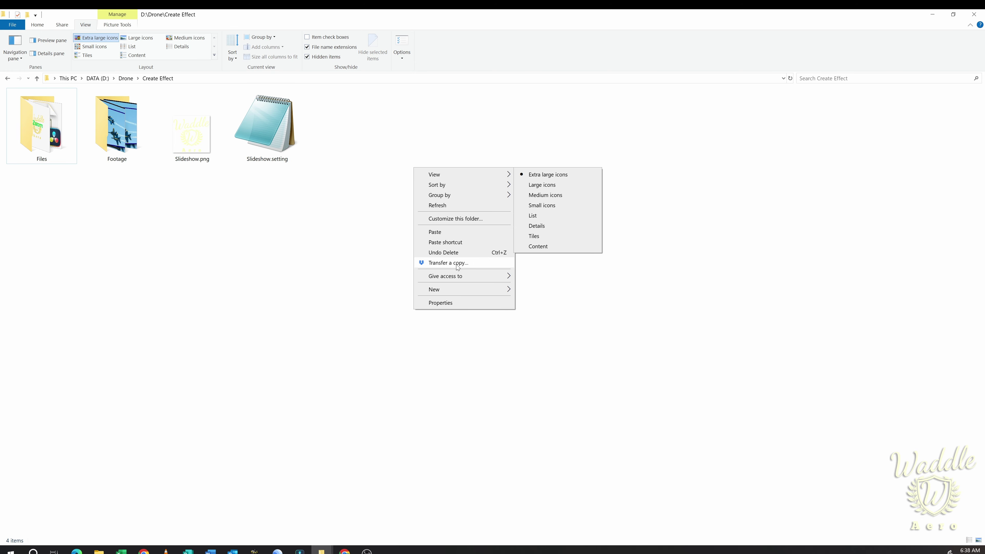
mouse_move(453, 290)
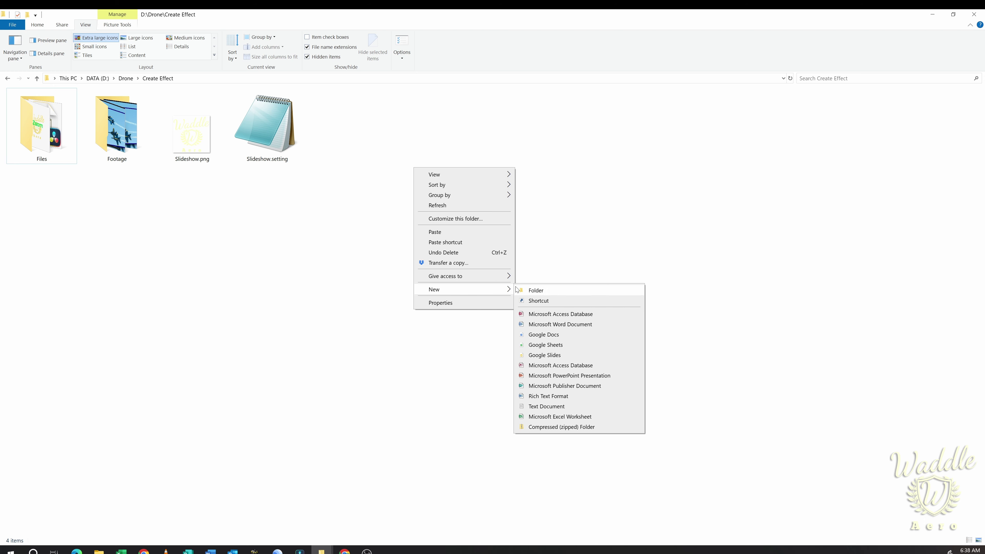
left_click(554, 287)
type("Edit")
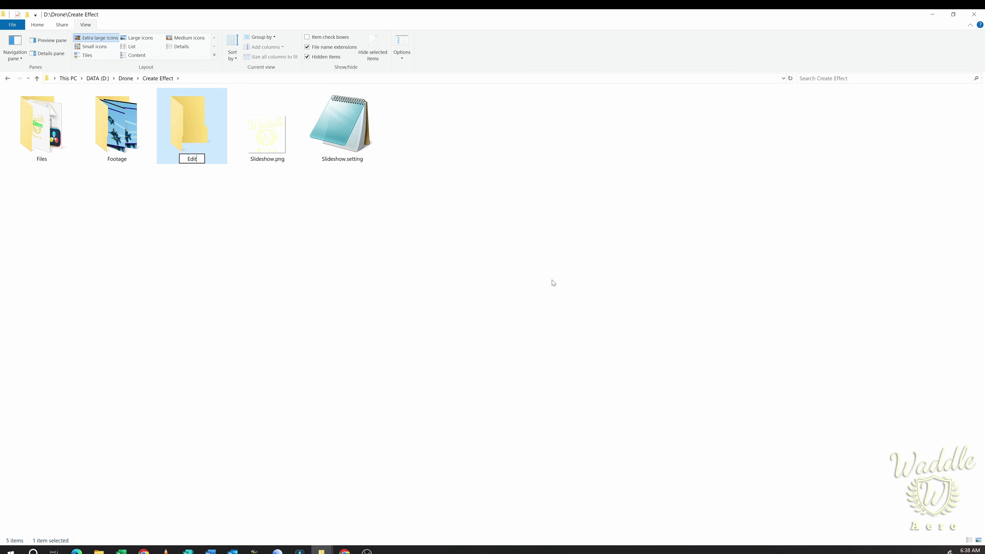
key("Return")
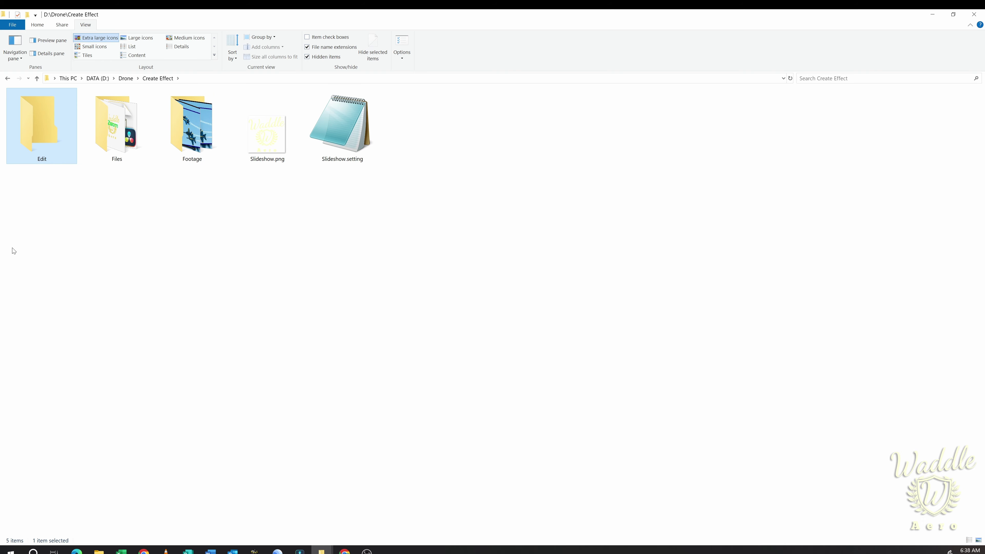
key("Return")
Create and open an Effects folder inside Edit.
right_click(194, 114)
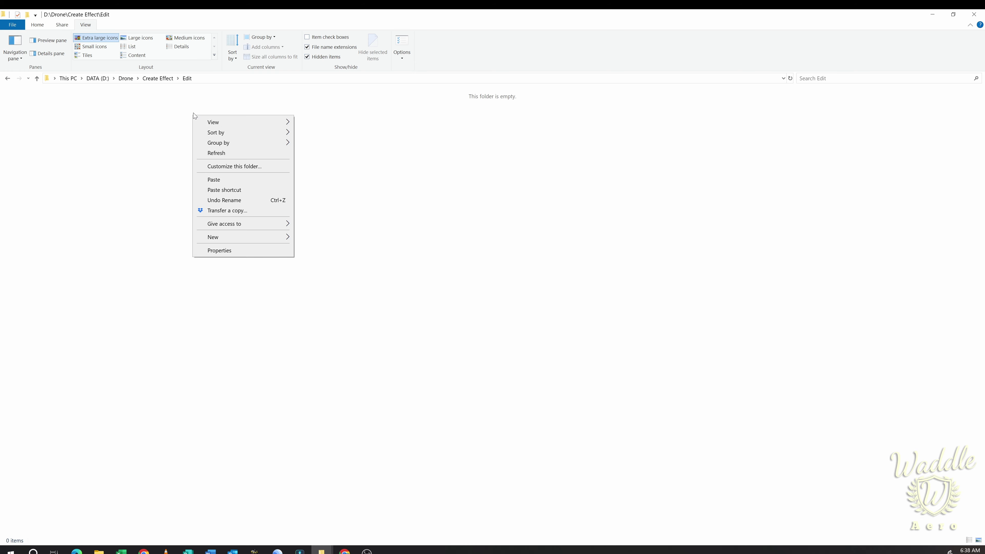
mouse_move(228, 237)
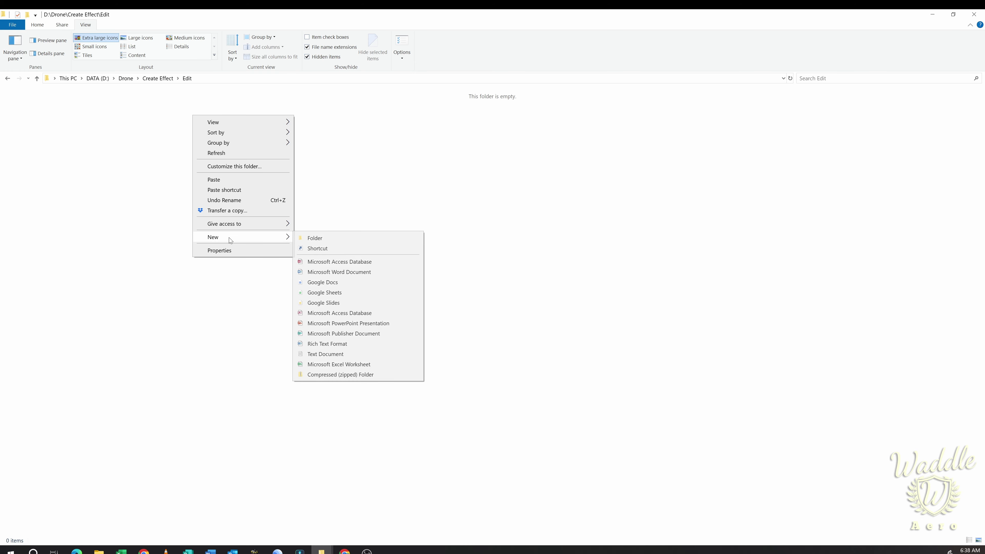
left_click(336, 237)
type("Effects")
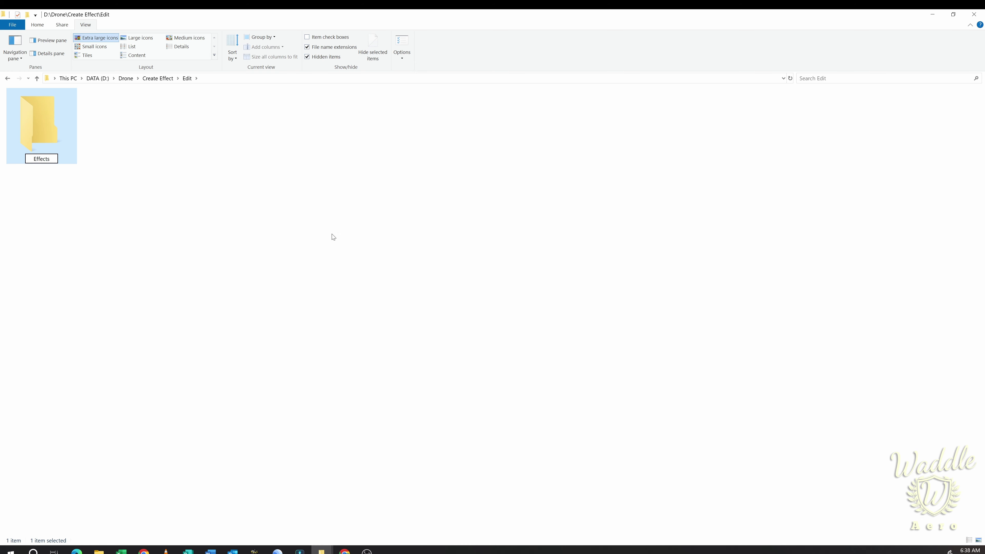
key("Return")
double_click(73, 119)
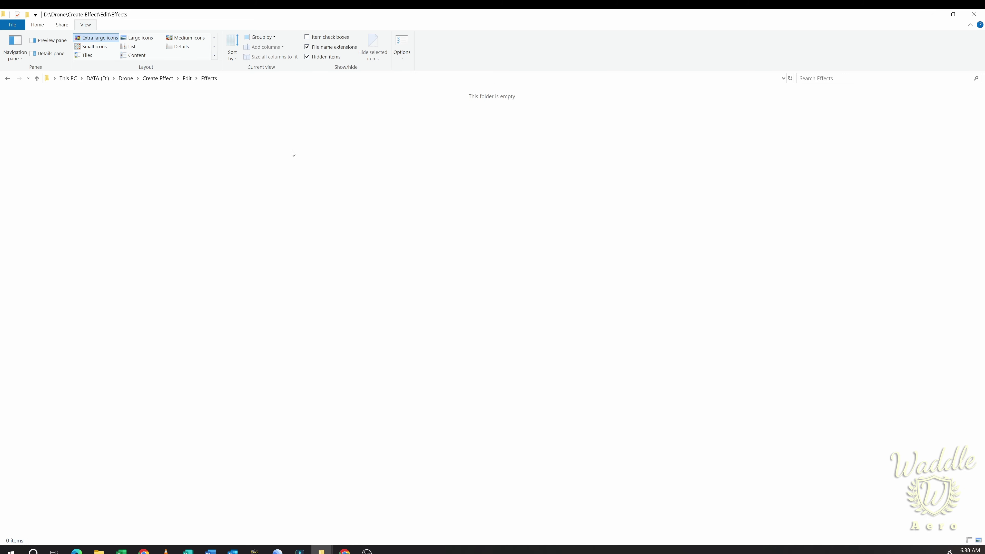
Create a Waddle Aero folder inside Edit\Effects.
right_click(278, 138)
mouse_move(297, 255)
left_click(416, 264)
type("Waddle Aero")
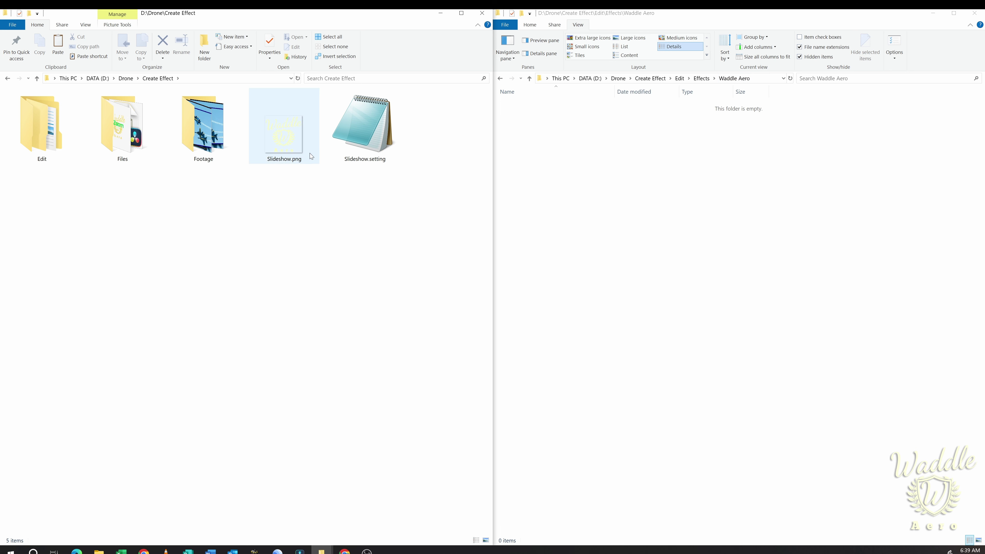
Copy Slideshow.setting and Slideshow.png into Waddle Aero and view them as extra large icons.
left_click(365, 130)
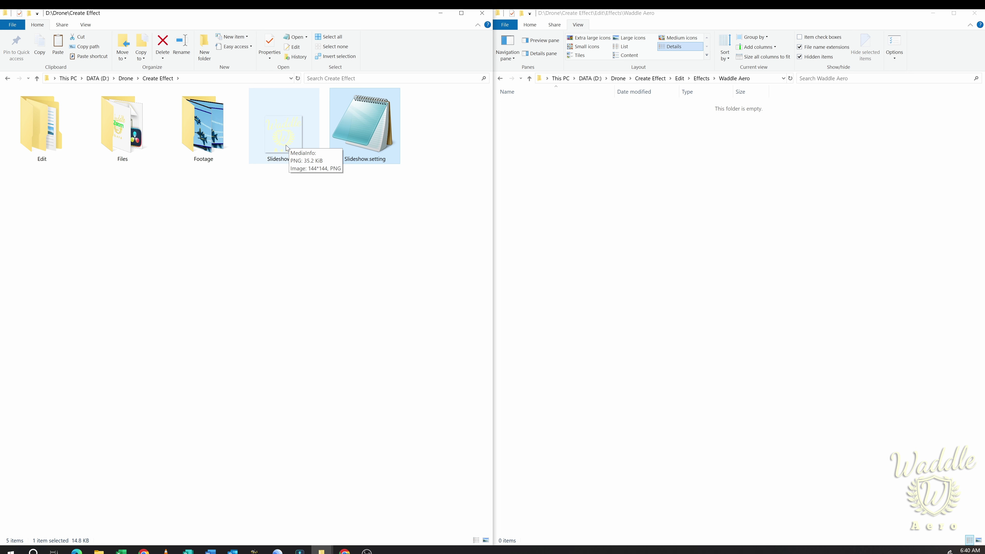
key("alt+Tab")
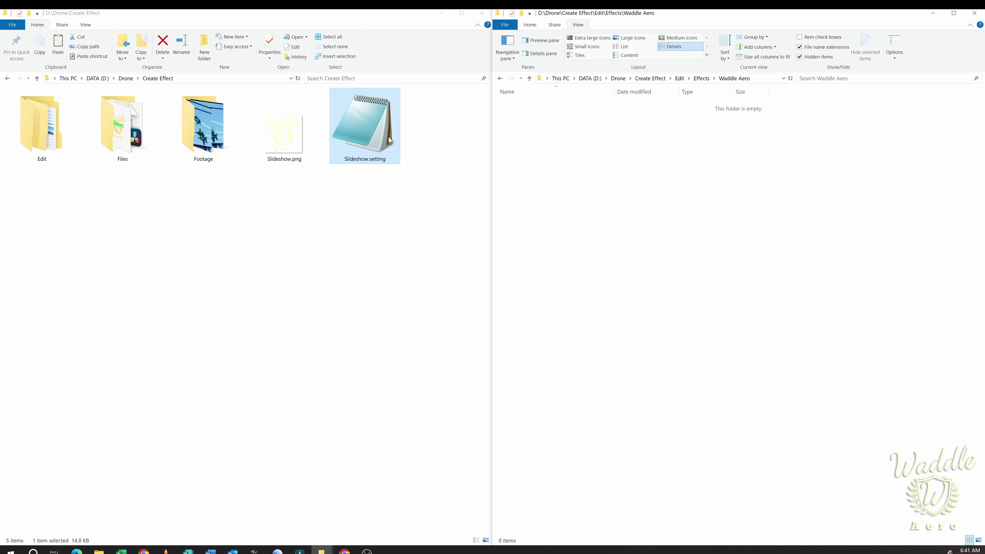
left_click(302, 134, "ctrl")
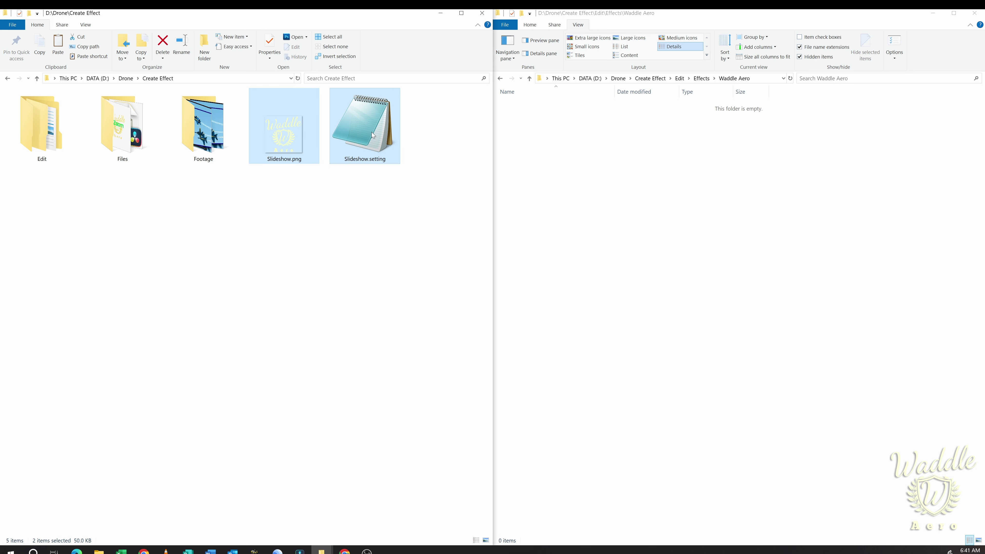
left_click(718, 166)
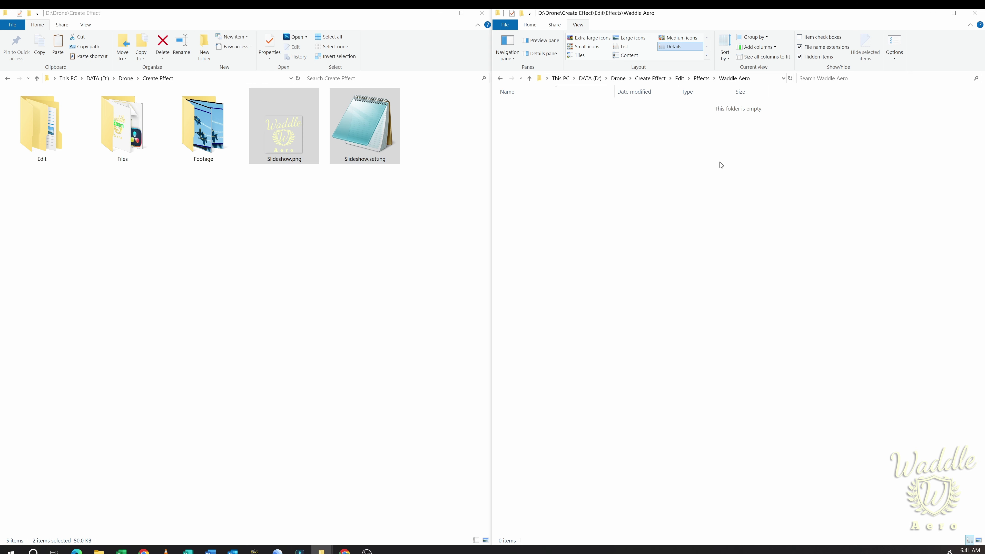
key("ctrl+v")
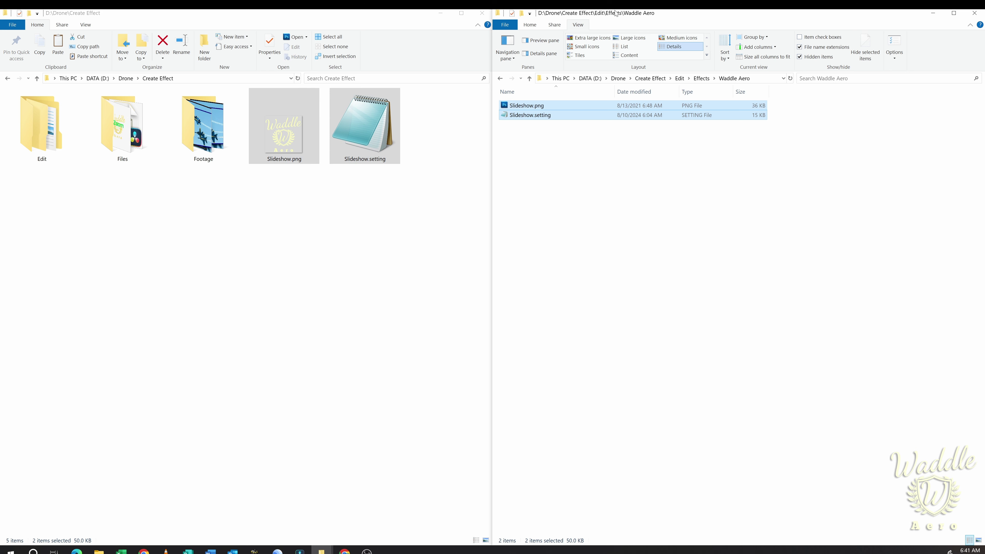
left_click(587, 37)
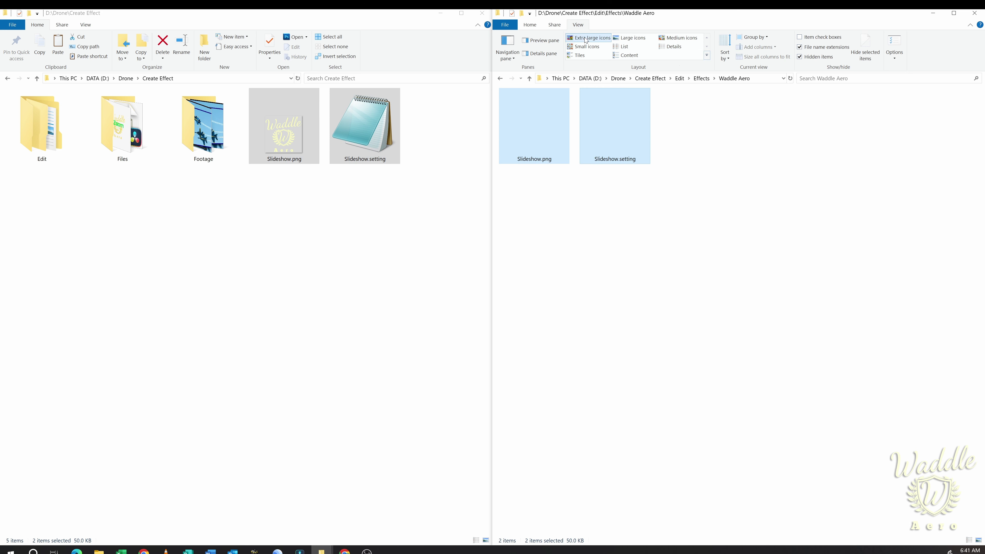
Zip the Edit folder and rename the archive Slideshow.DRFX, accepting the extension change.
right_click(39, 131)
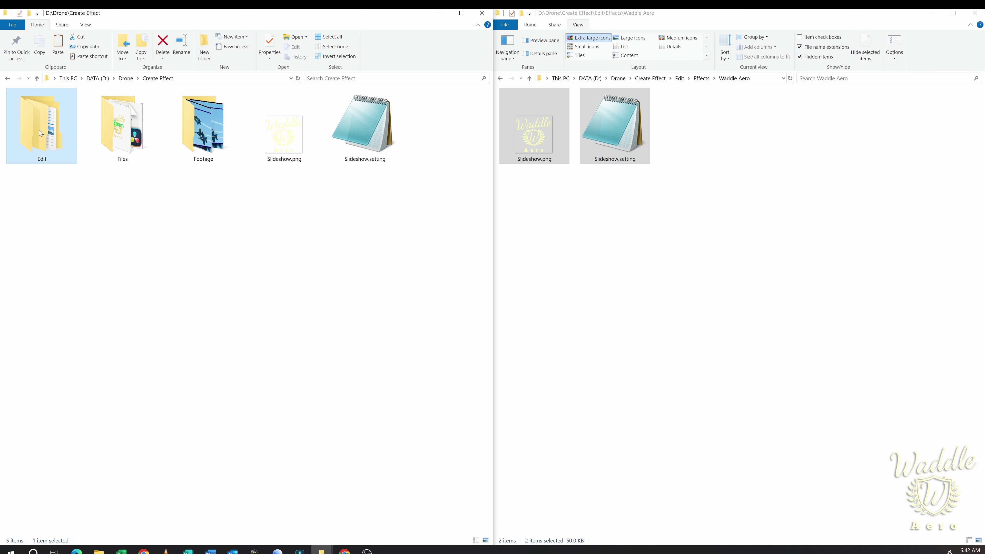
mouse_move(136, 320)
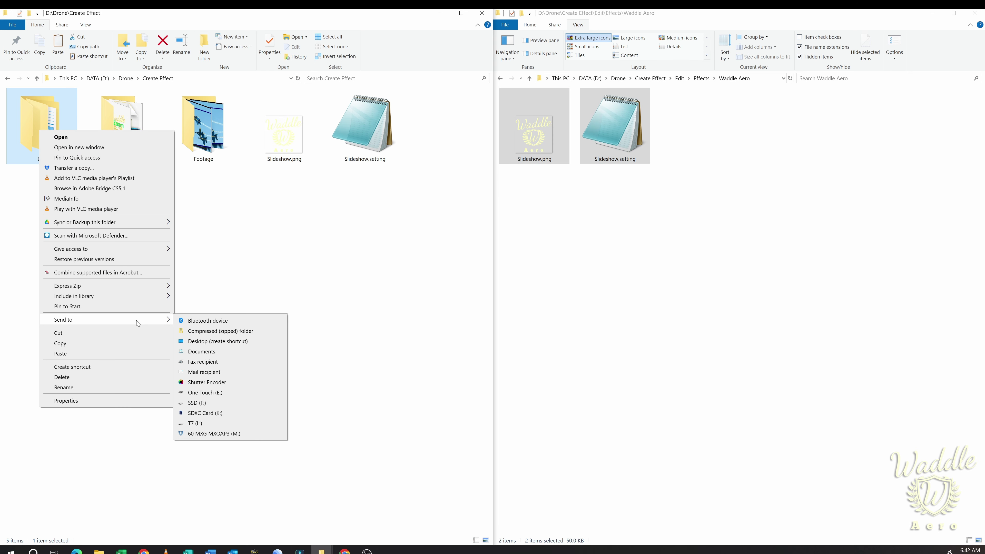
left_click(205, 332)
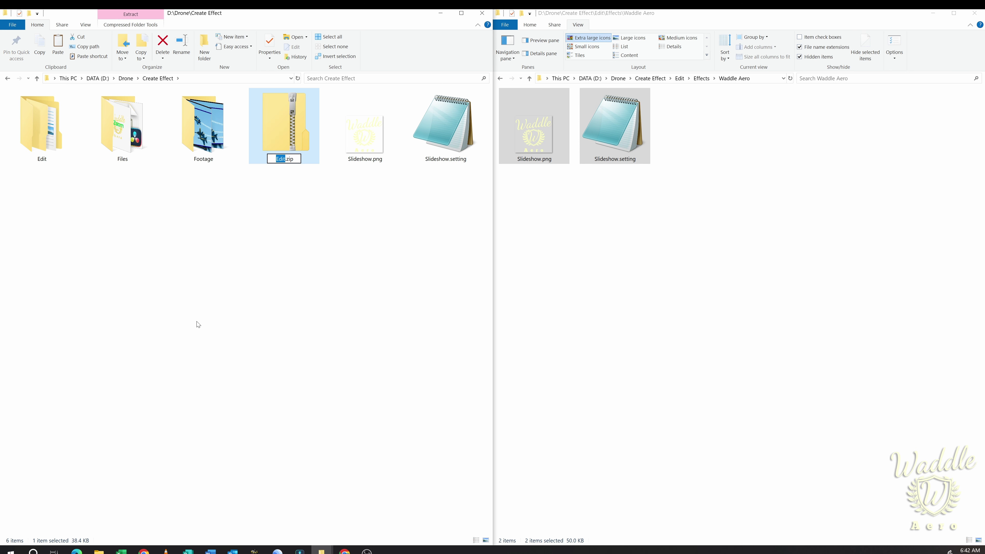
type("Slideshow")
key("Return")
key("F2")
key("End")
key("shift+Left")
key("shift+Left")
key("shift+Left")
type("DRF")
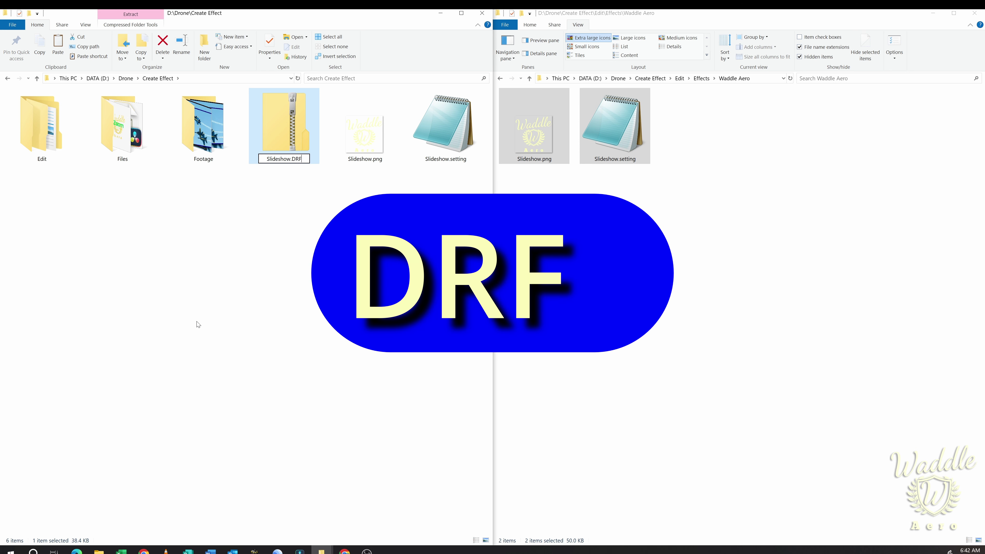
type("X")
key("Return")
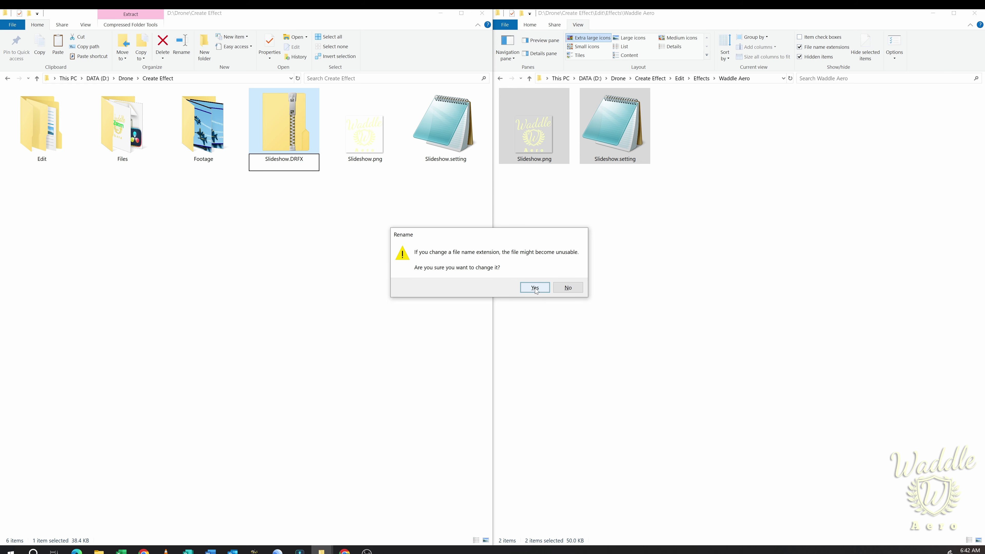
left_click(535, 287)
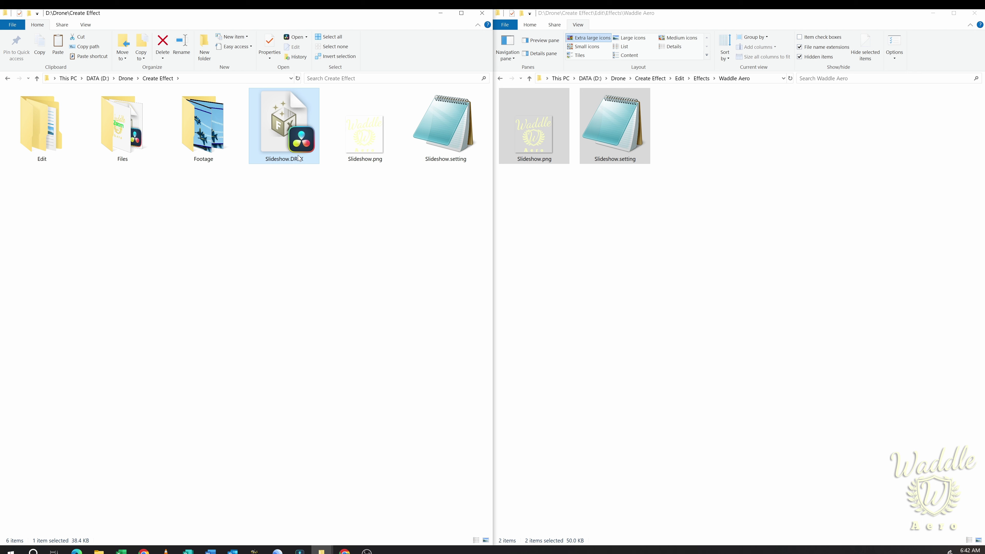
Install Slideshow.DRFX, then drag Slideshow from Waddle Aero in the Effects library onto clip L05.
double_click(289, 126)
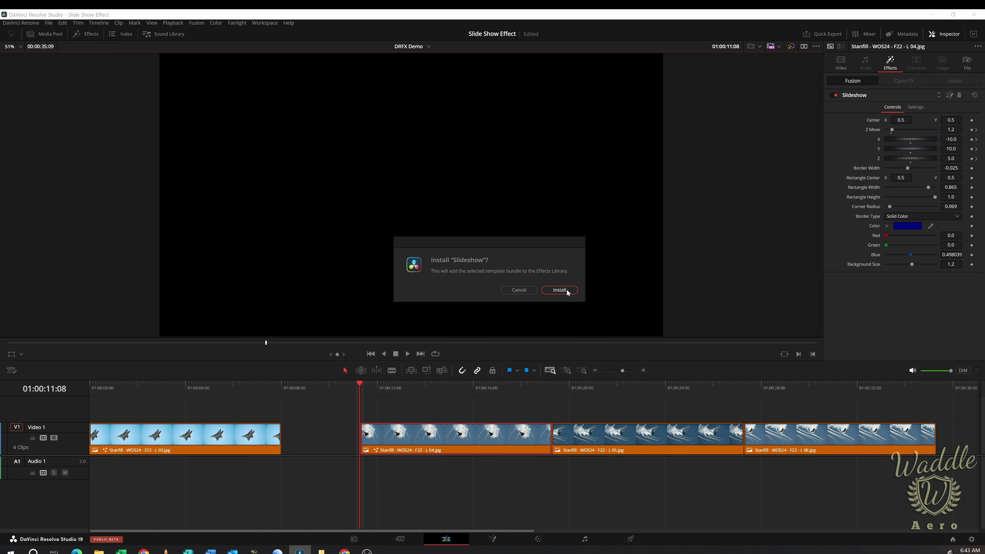
left_click(568, 291)
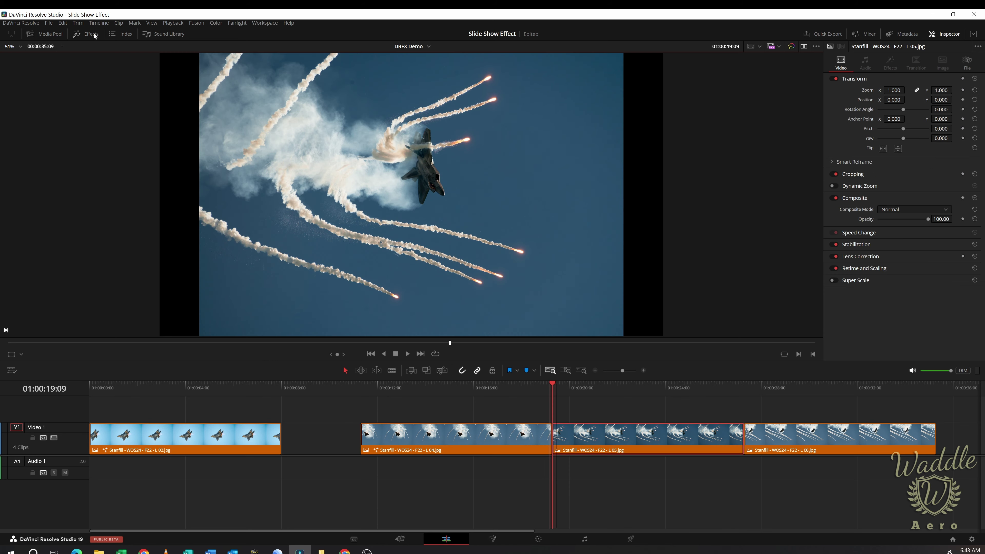
left_click(94, 34)
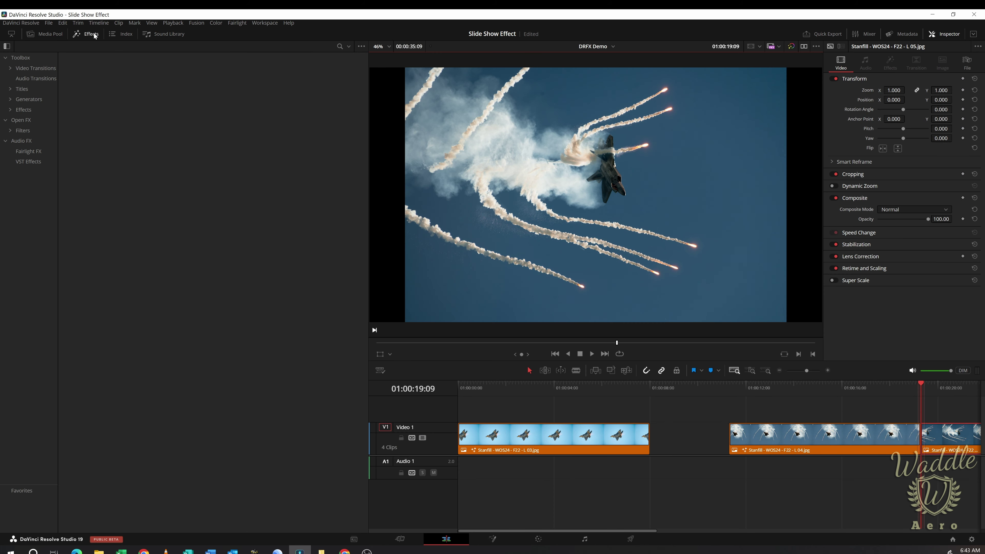
left_click(31, 110)
scroll(240, 190, "down", 15)
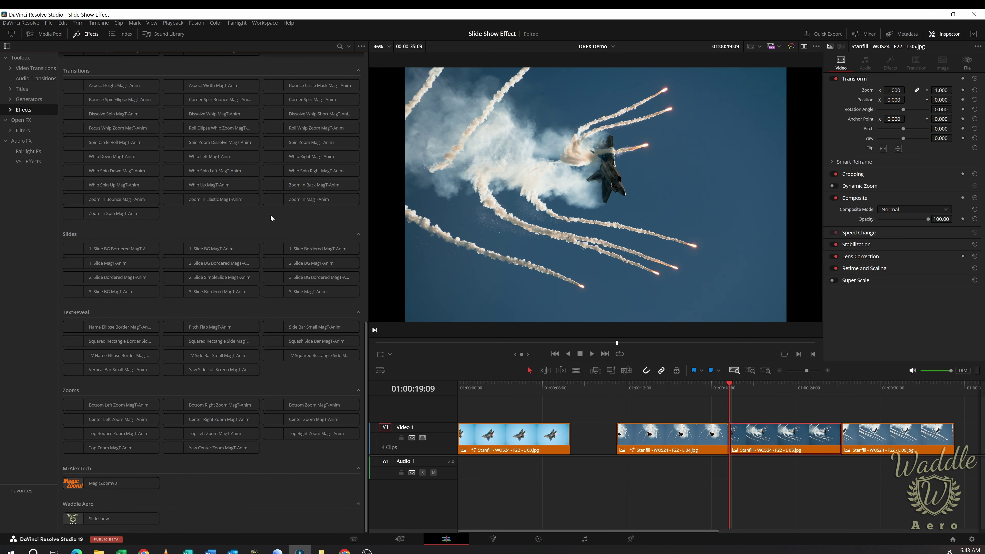
mouse_move(96, 519)
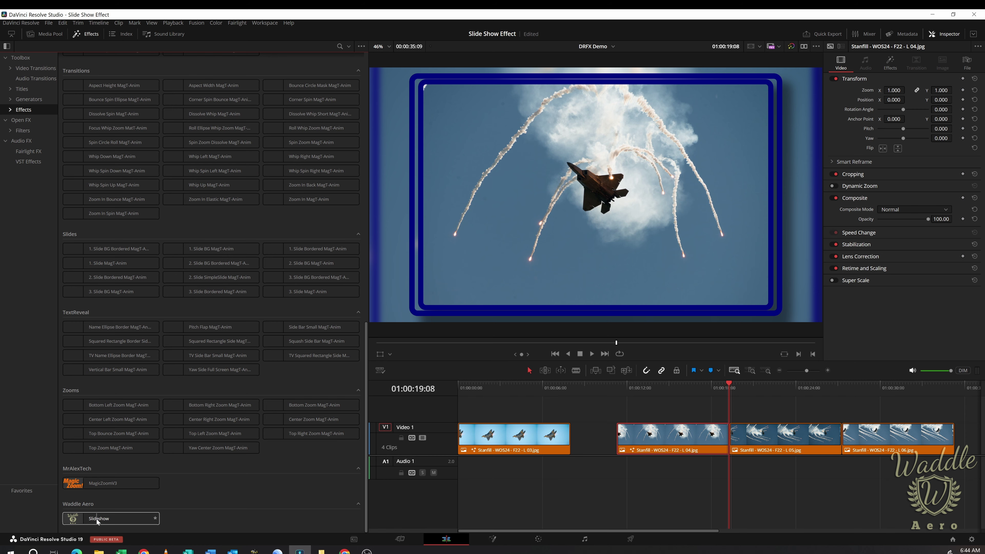
left_click_drag(97, 519, 771, 445)
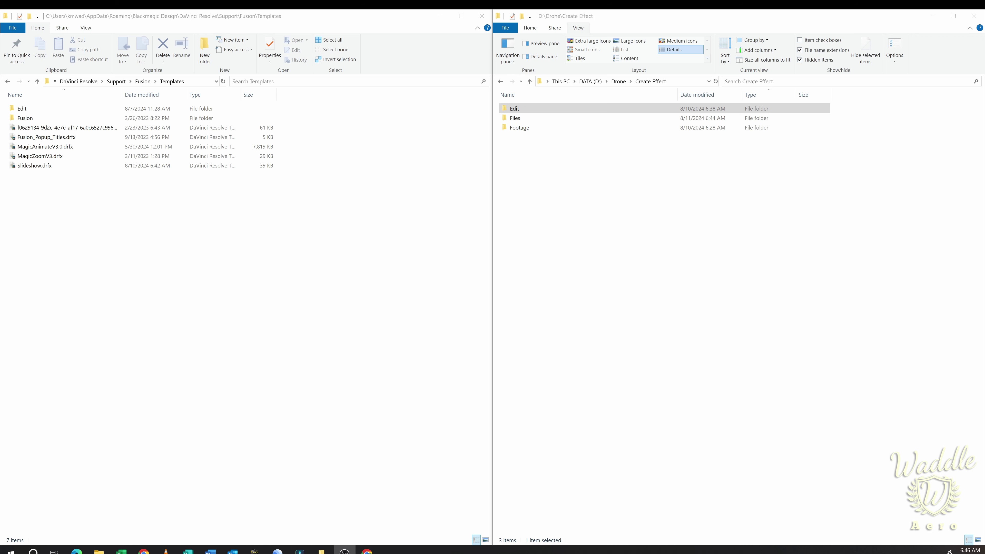
Open the Edit folder and create a Transitions folder in it.
left_click(611, 110)
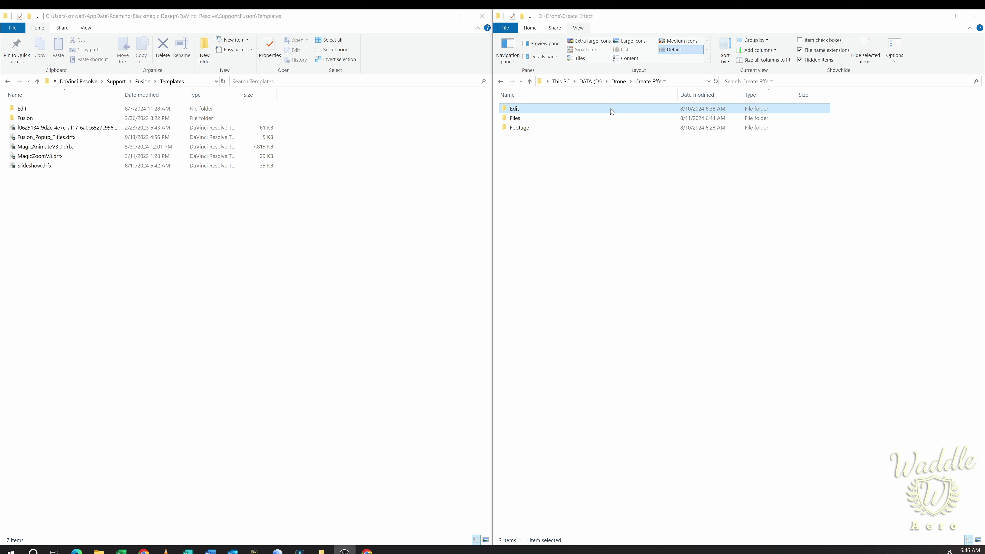
double_click(611, 110)
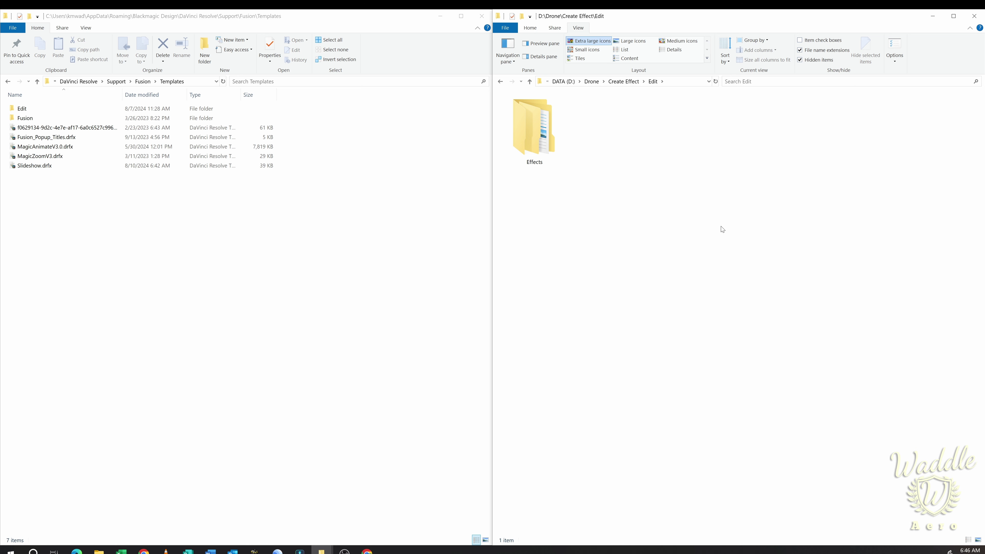
right_click(632, 166)
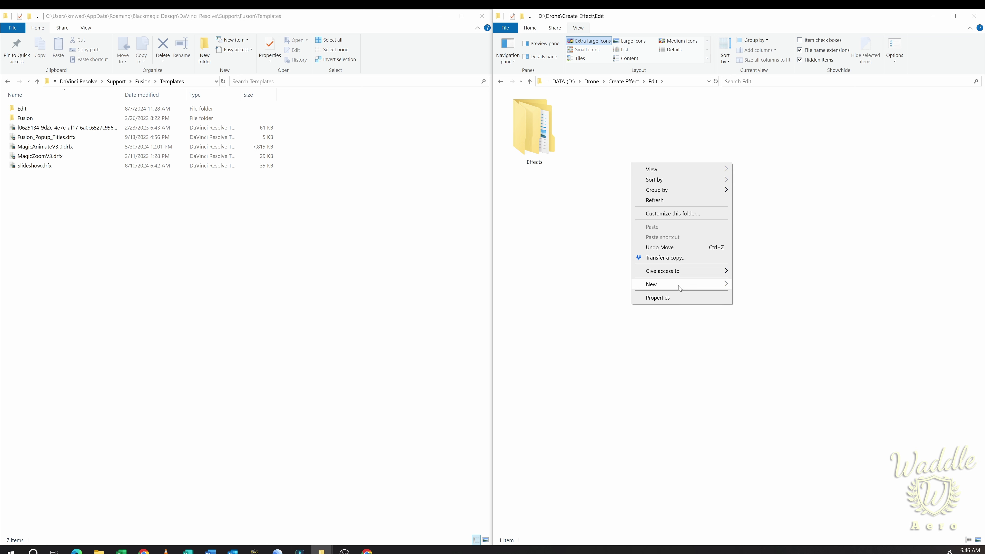
mouse_move(701, 280)
left_click(774, 285)
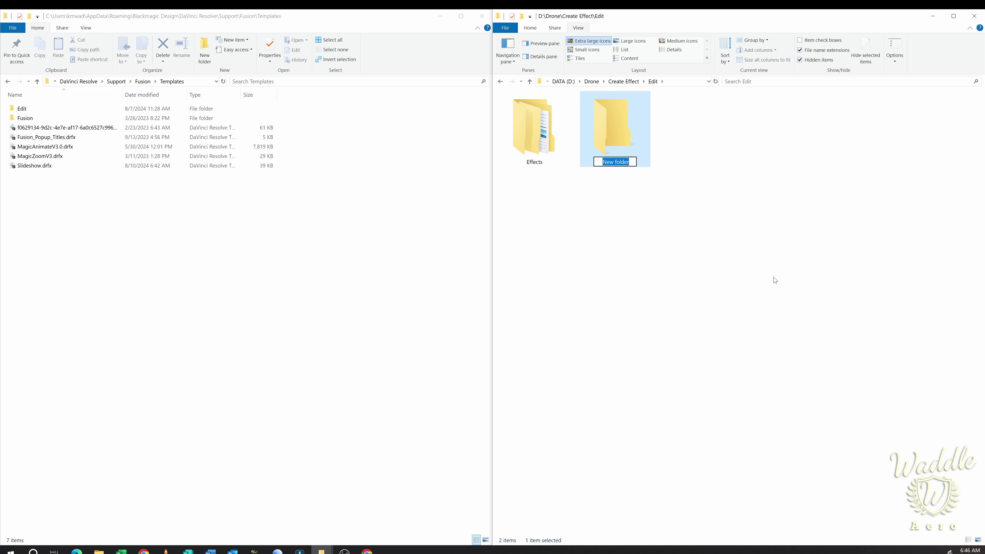
type("Transitions")
Add a Generators folder inside Edit.
right_click(682, 164)
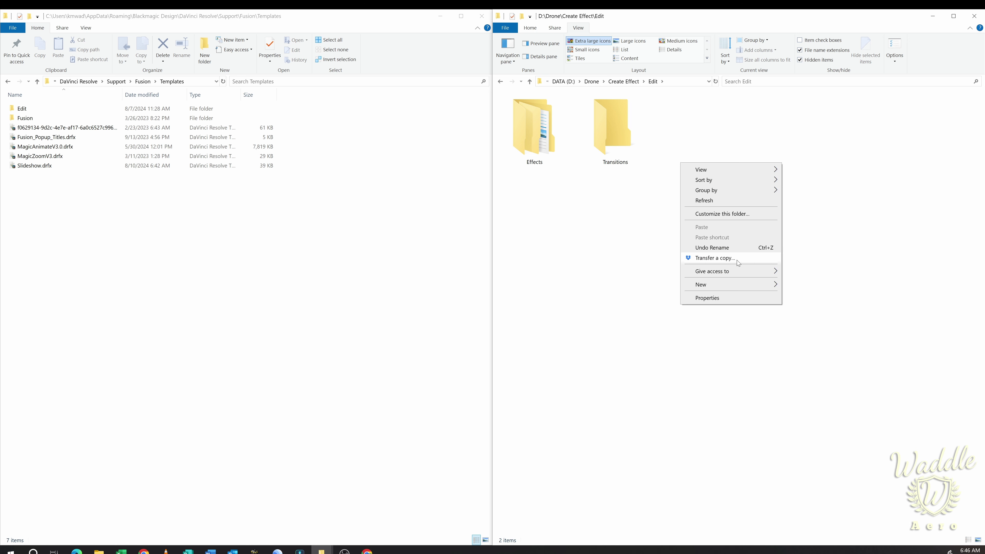
mouse_move(757, 284)
left_click(843, 286)
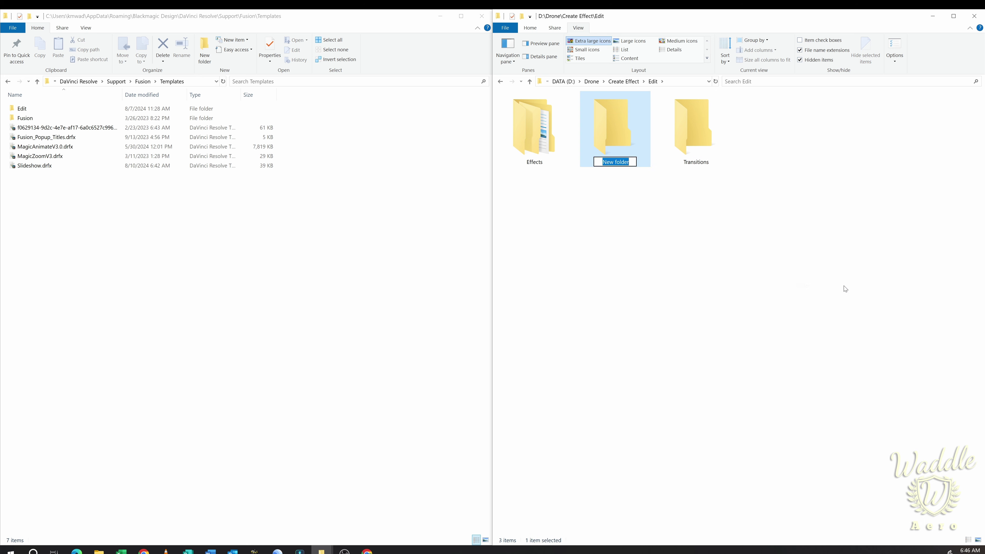
type("Generators")
key("Return")
Add a Titles folder inside Edit.
right_click(776, 142)
mouse_move(818, 263)
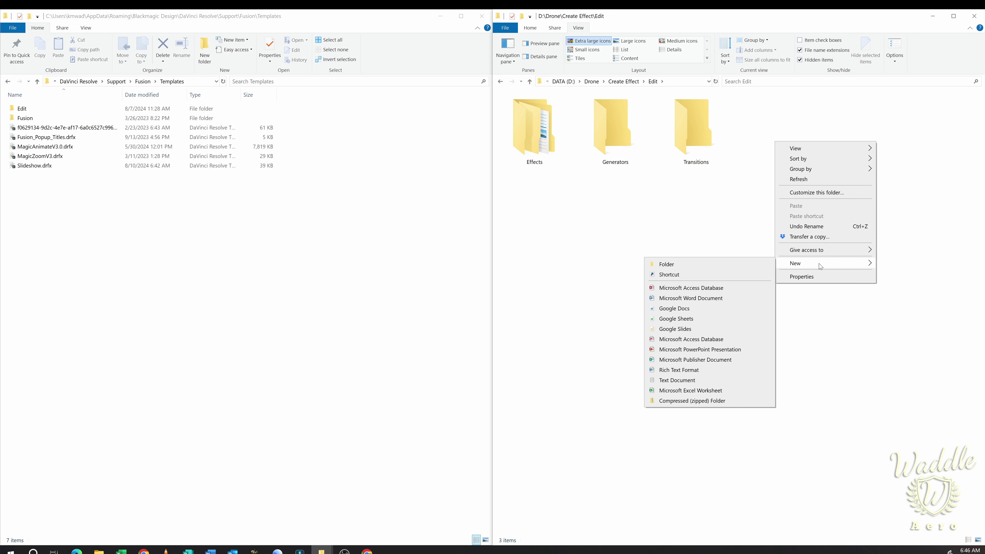
left_click(679, 268)
type("Titles")
key("Return")
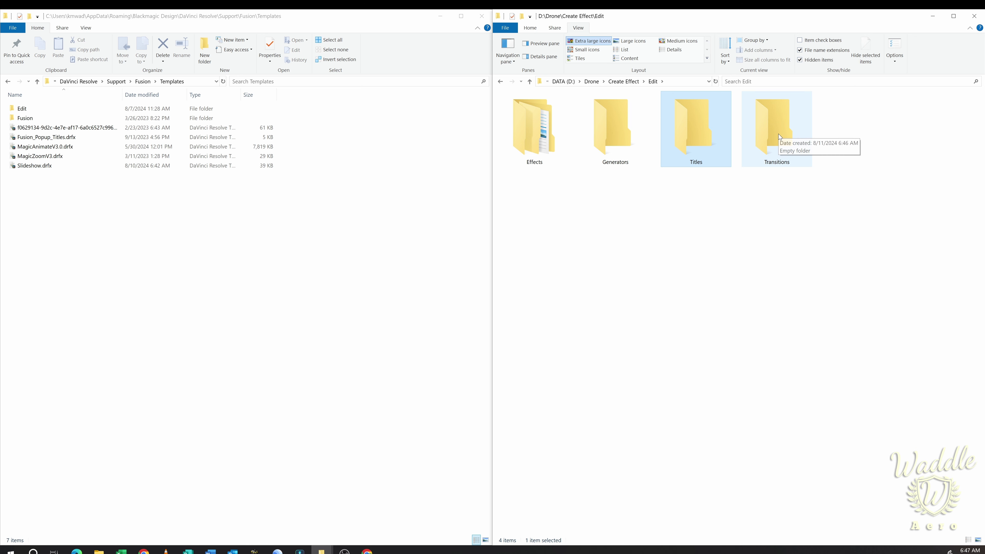
Back in Create Effect, zip the Edit folder and rename the archive DR Effects.drfx.
left_click(620, 82)
right_click(515, 108)
mouse_move(605, 296)
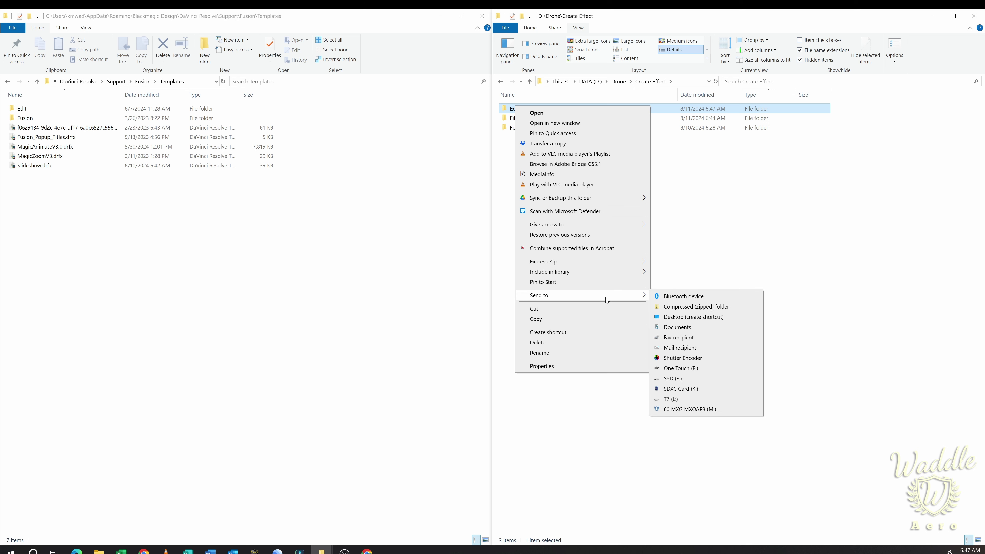
left_click(696, 306)
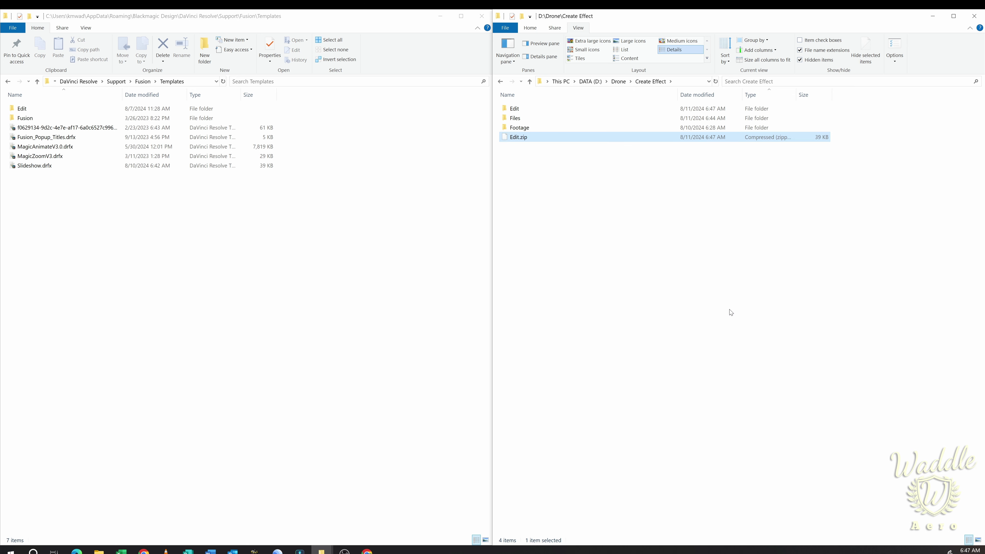
type("DR Effects")
key("BackSpace")
key("BackSpace")
key("BackSpace")
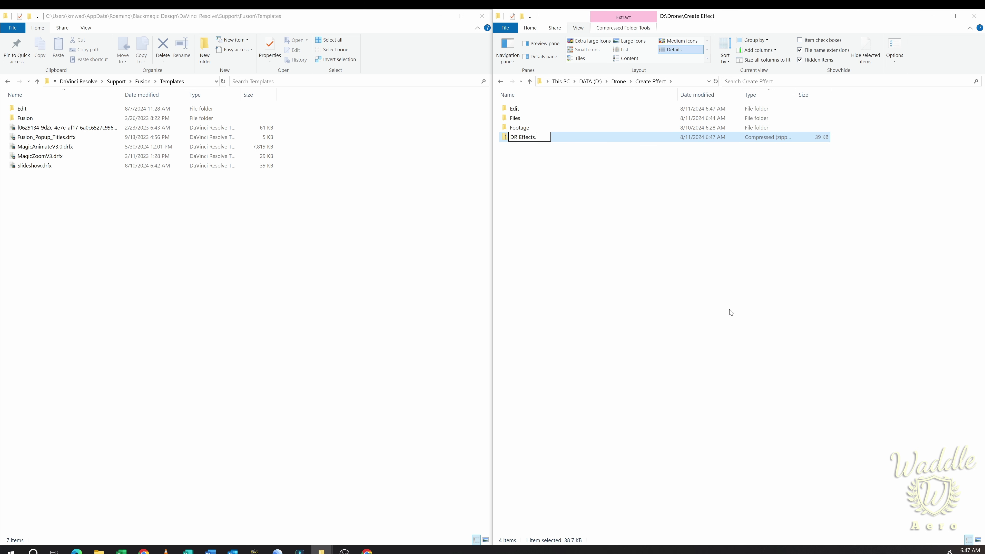
type("drfx")
key("Return")
key("Return")
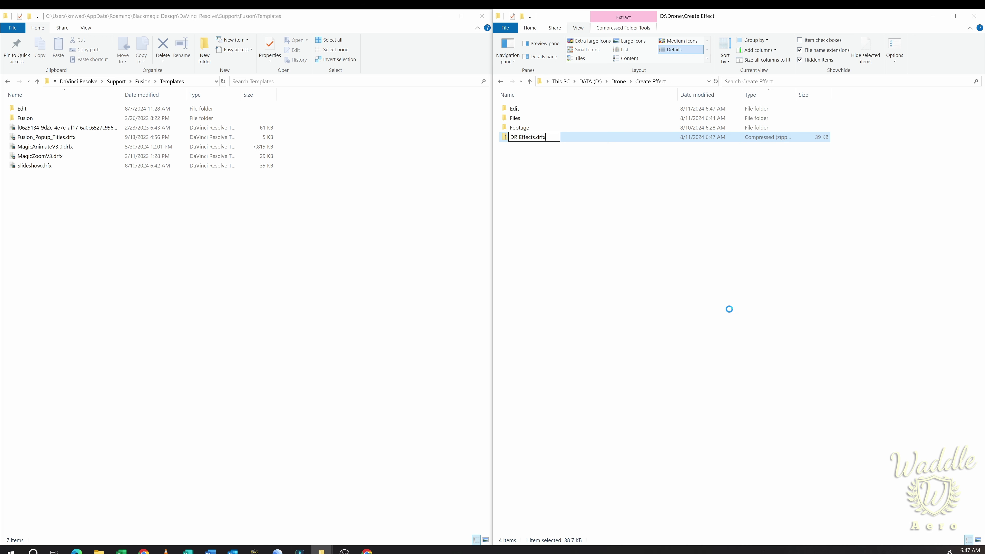